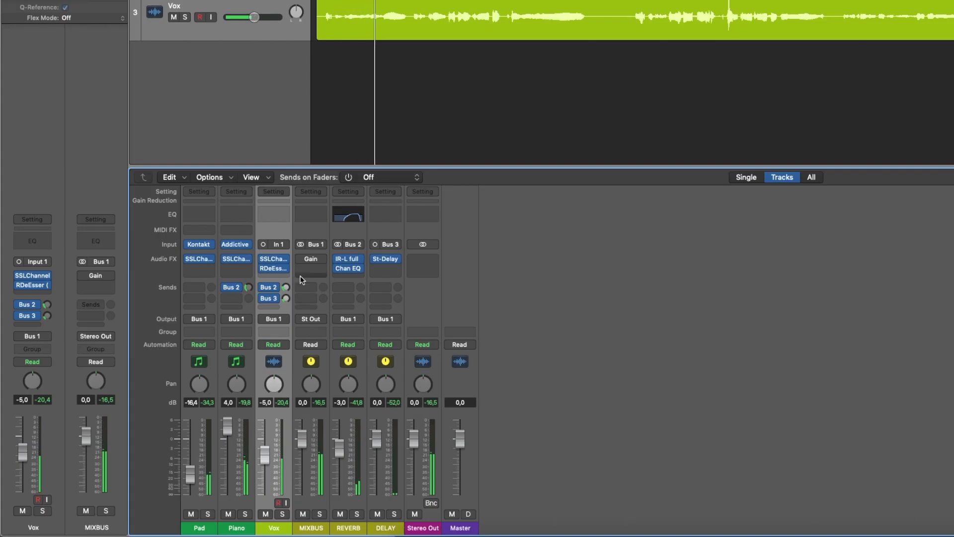
Step: Open the Vox track's SSLChannel plug-in and move its window away from the mixer channels
mouse_move(265, 257)
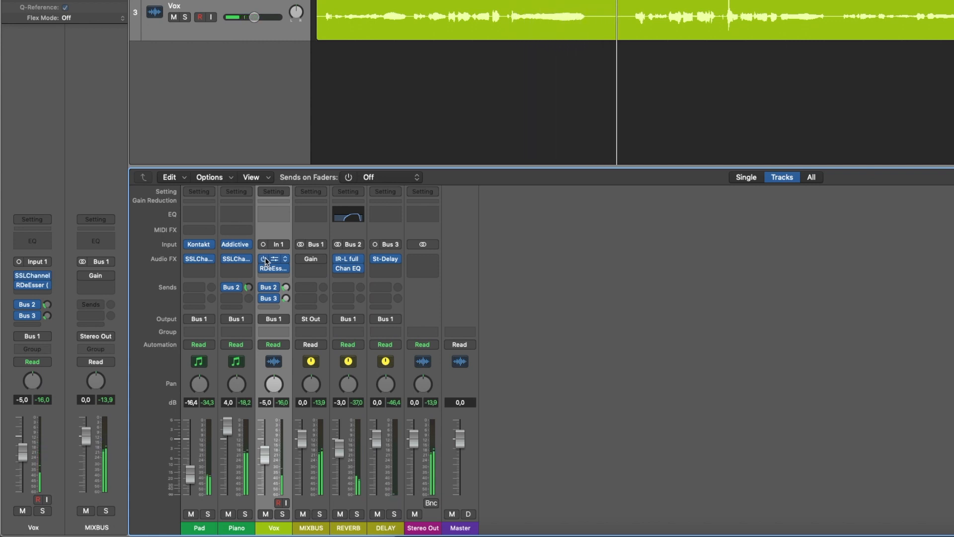
click(264, 261)
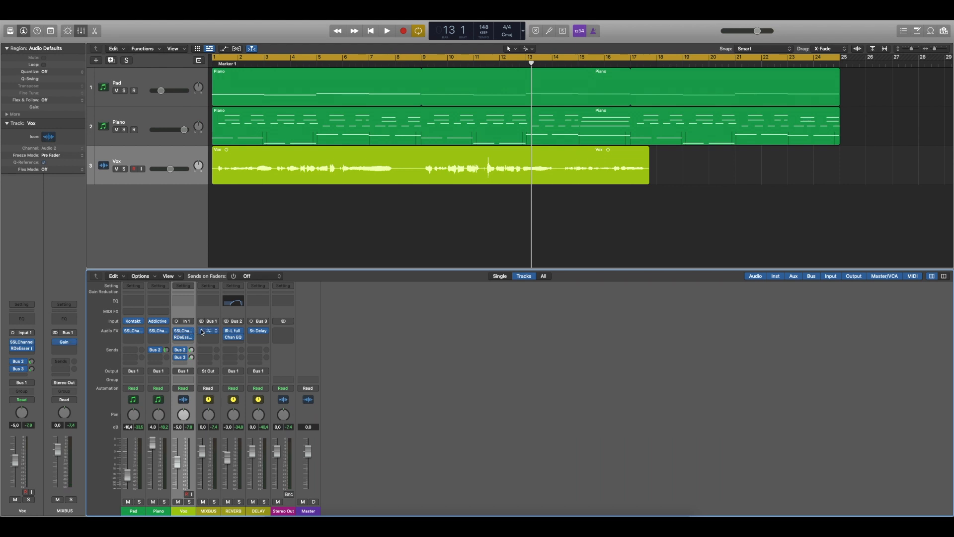
click(191, 332)
click(195, 329)
click(188, 333)
mouse_move(194, 346)
click(243, 346)
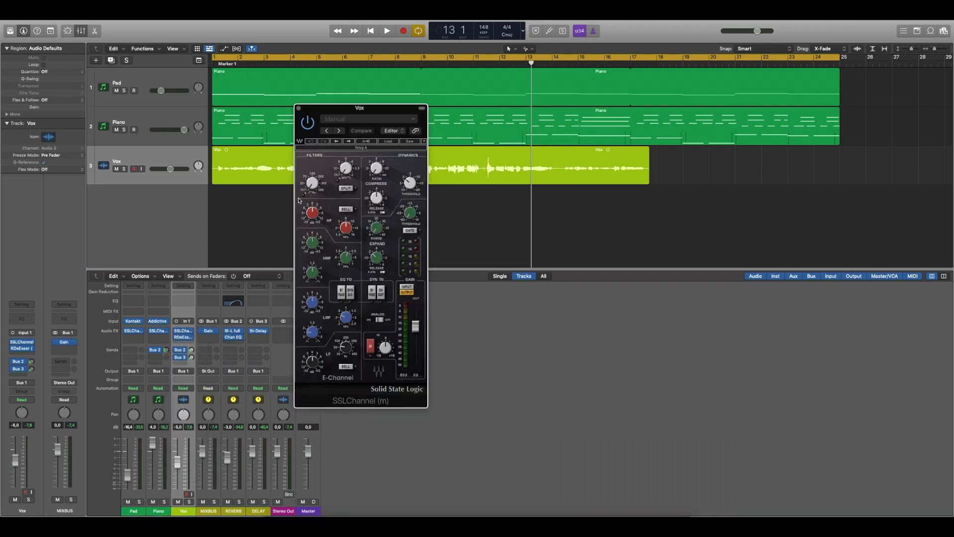
drag(364, 112, 501, 120)
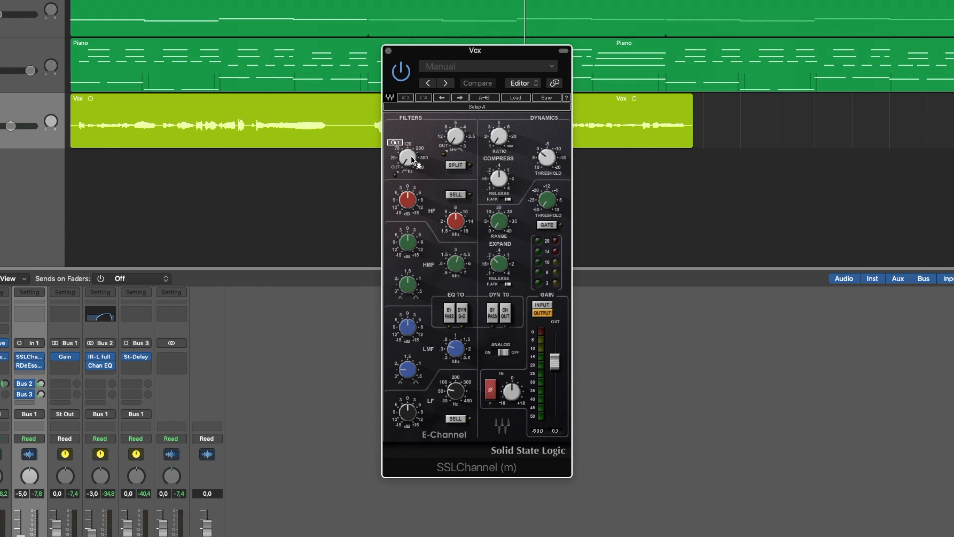
Step: Engage the Vox high-pass filter at about 120 Hz, and narrow, sweep and cut the LMF band near 1 kHz
mouse_move(411, 156)
mouse_down()
mouse_move(411, 140)
mouse_move(410, 150)
mouse_up()
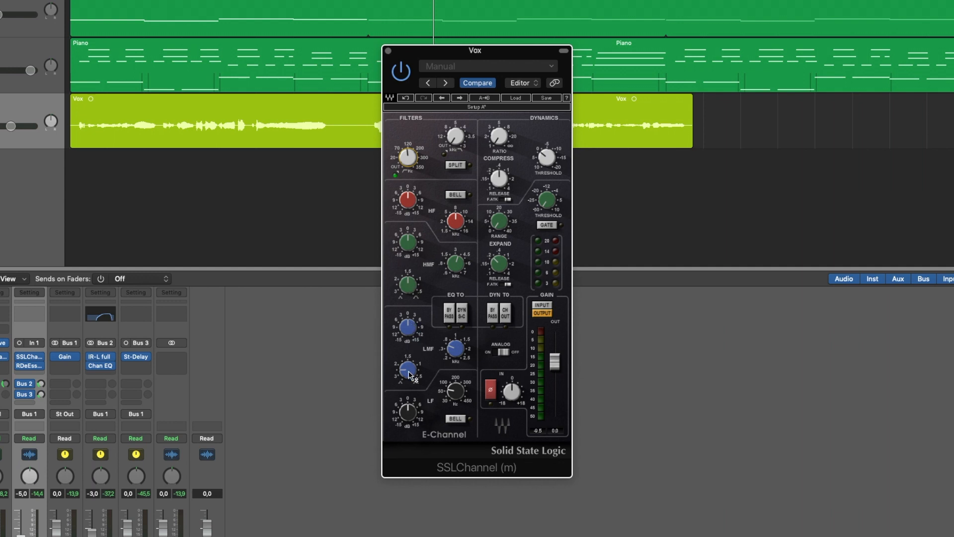
drag(409, 374, 408, 387)
key(space)
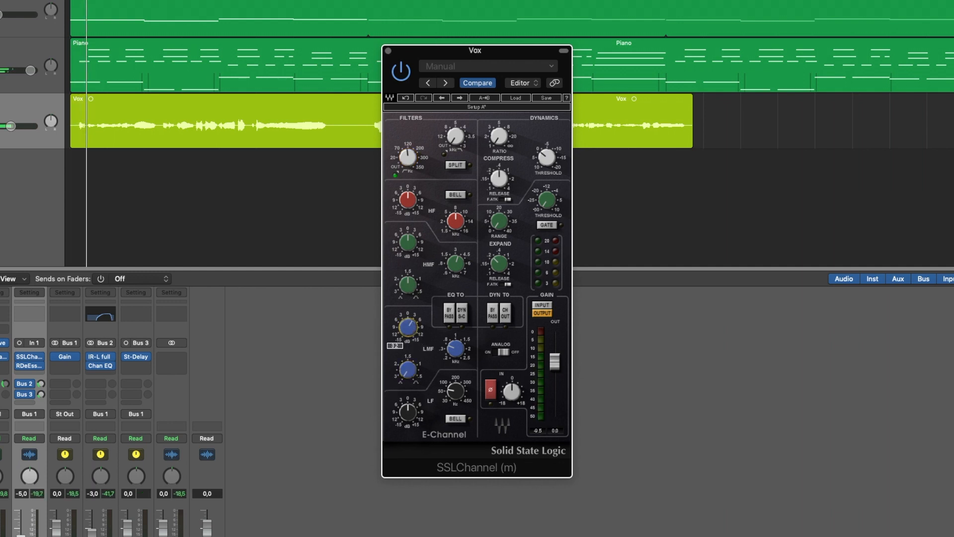
drag(455, 348, 456, 337)
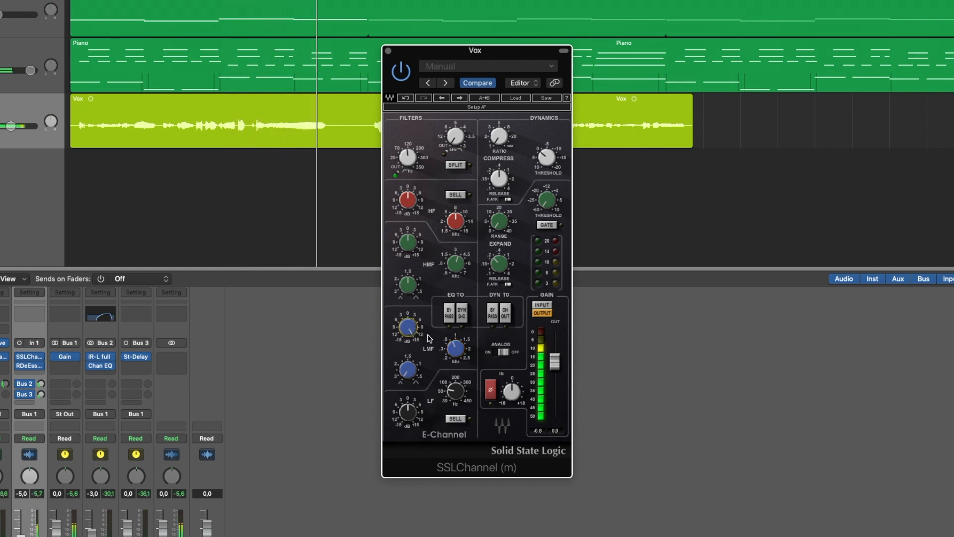
drag(455, 348, 456, 348)
drag(407, 327, 408, 333)
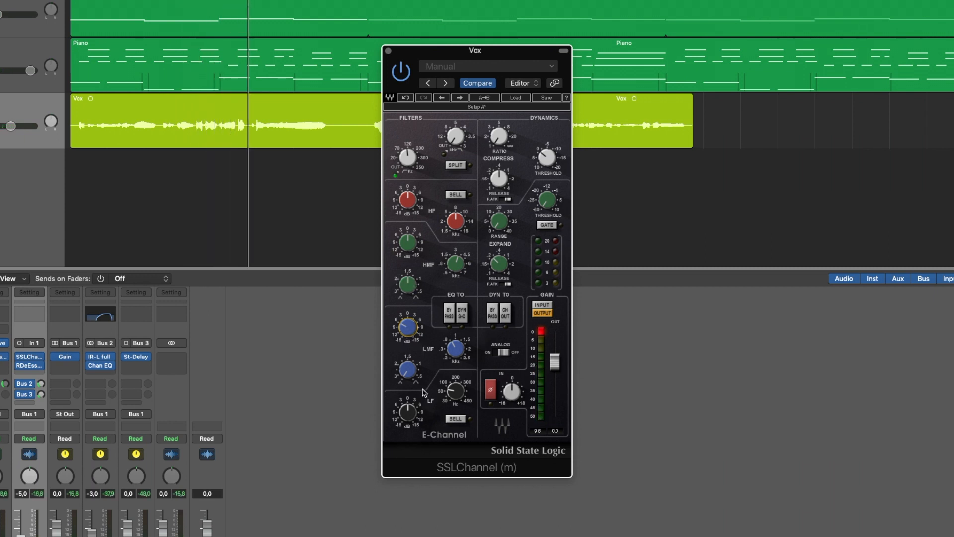
drag(455, 349, 455, 350)
key(space)
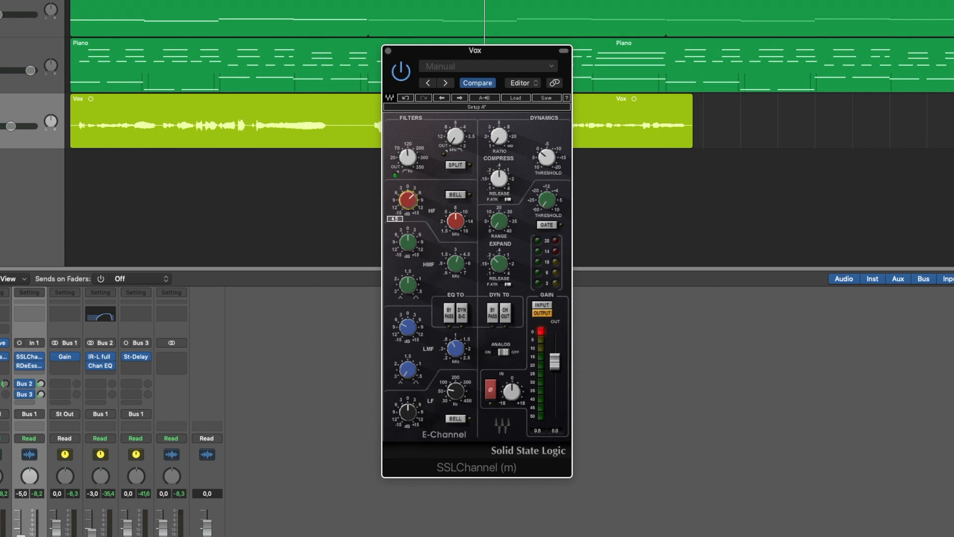
Step: Sweep the HMF frequency on the Vox SSLChannel to about 3 kHz and apply a gentle high-mid boost
click(459, 221)
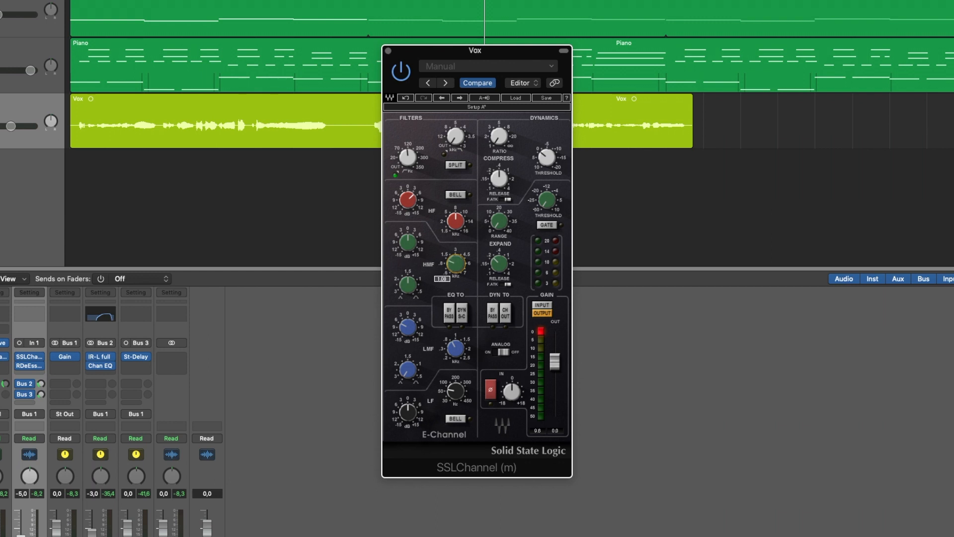
drag(403, 250, 403, 234)
mouse_move(452, 265)
mouse_down()
mouse_move(452, 246)
mouse_move(454, 260)
mouse_up()
drag(409, 243, 409, 242)
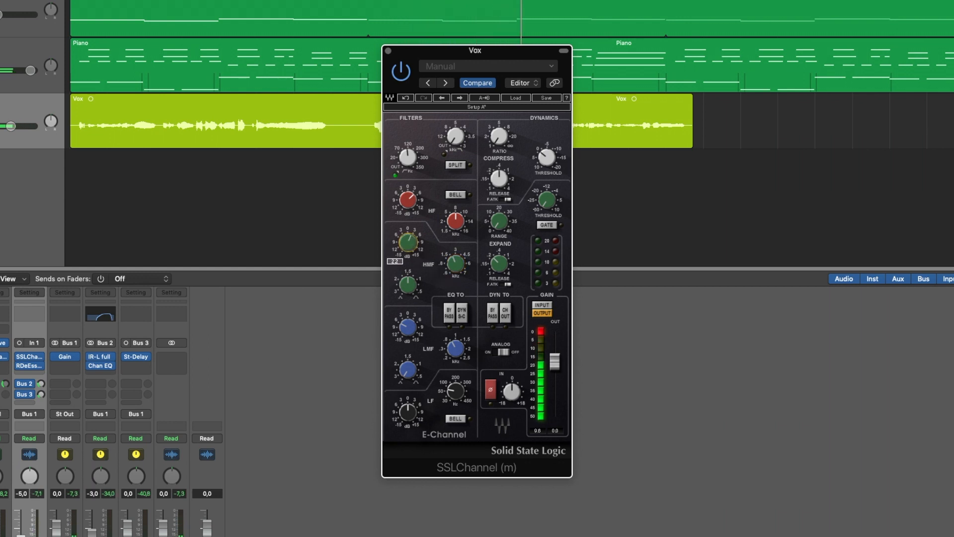
drag(408, 230, 408, 237)
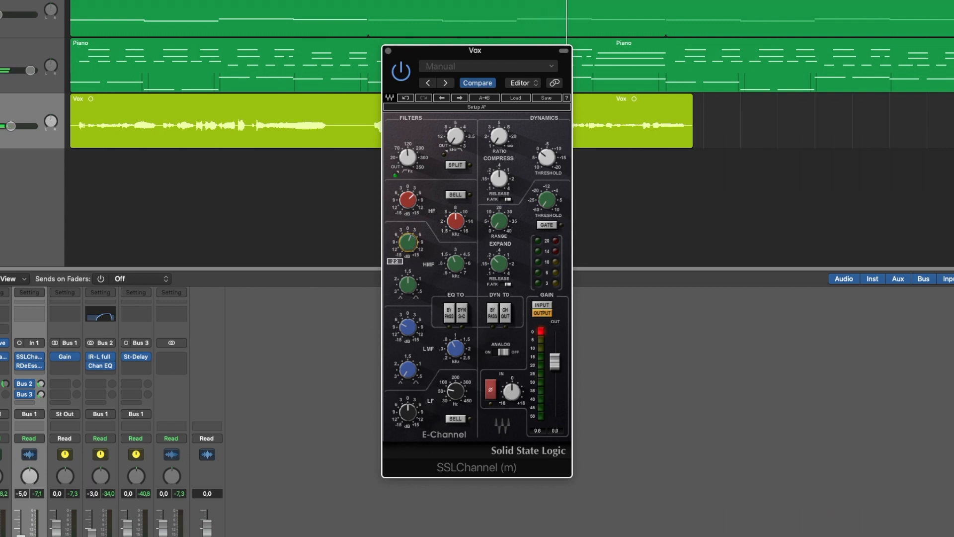
Step: Compare the Vox sound with the SSLChannel bypassed and engaged, and close the plug-in window
click(403, 78)
click(403, 78)
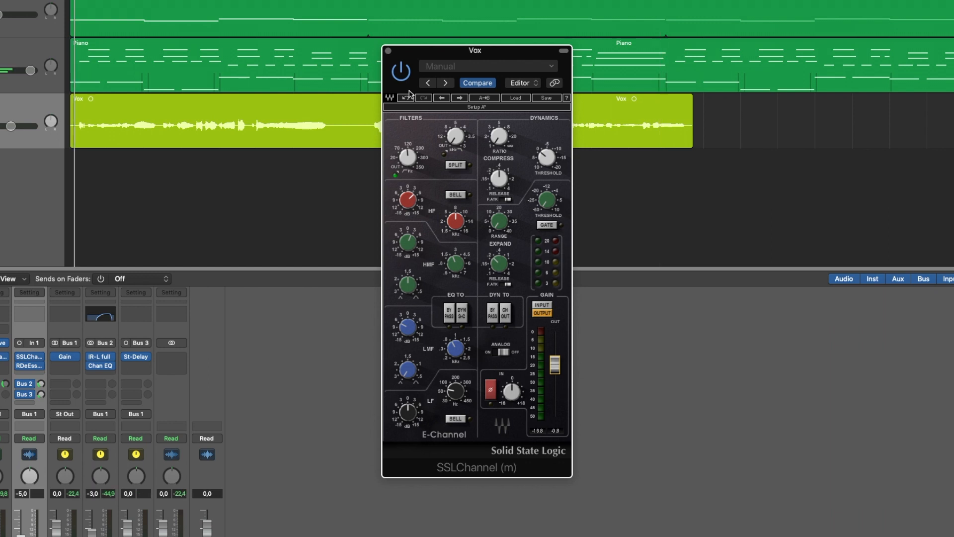
click(402, 76)
click(402, 75)
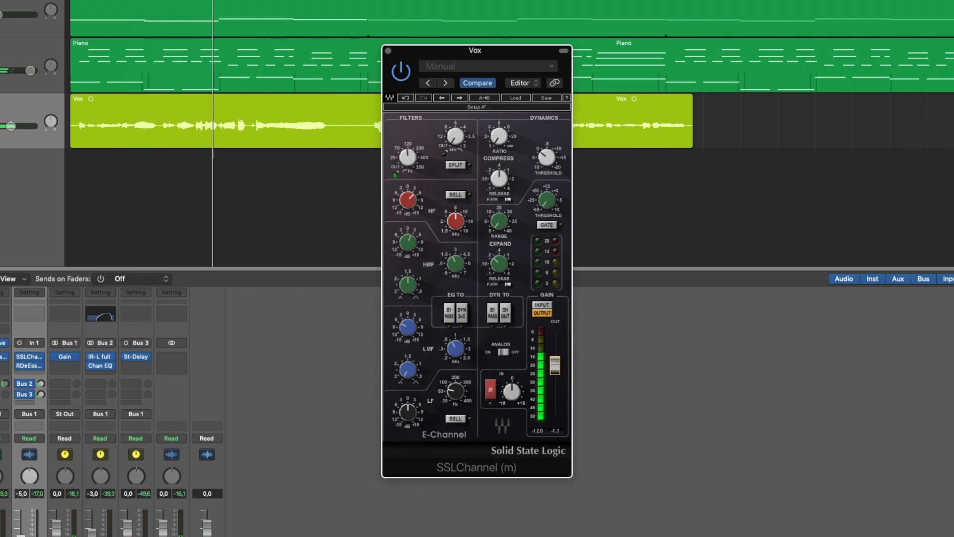
click(401, 77)
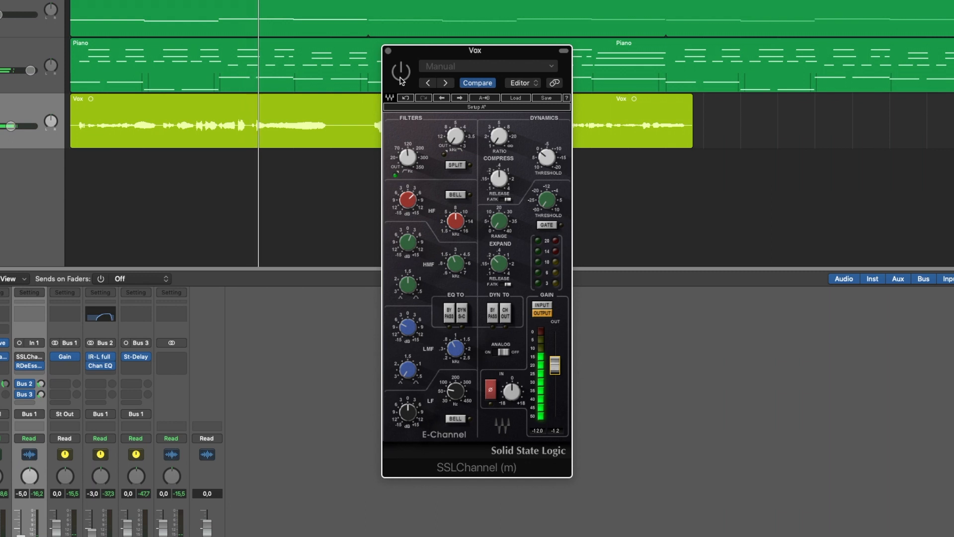
click(400, 75)
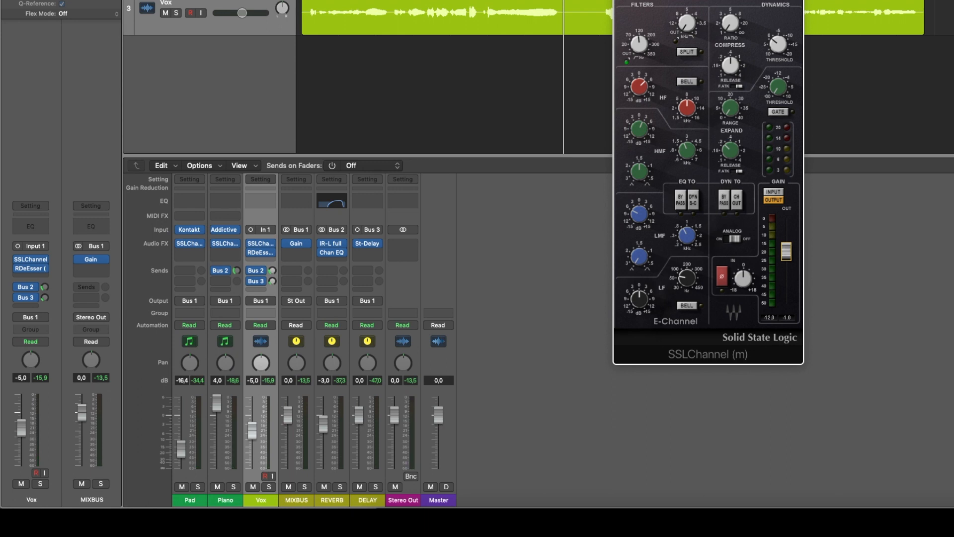
click(619, 0)
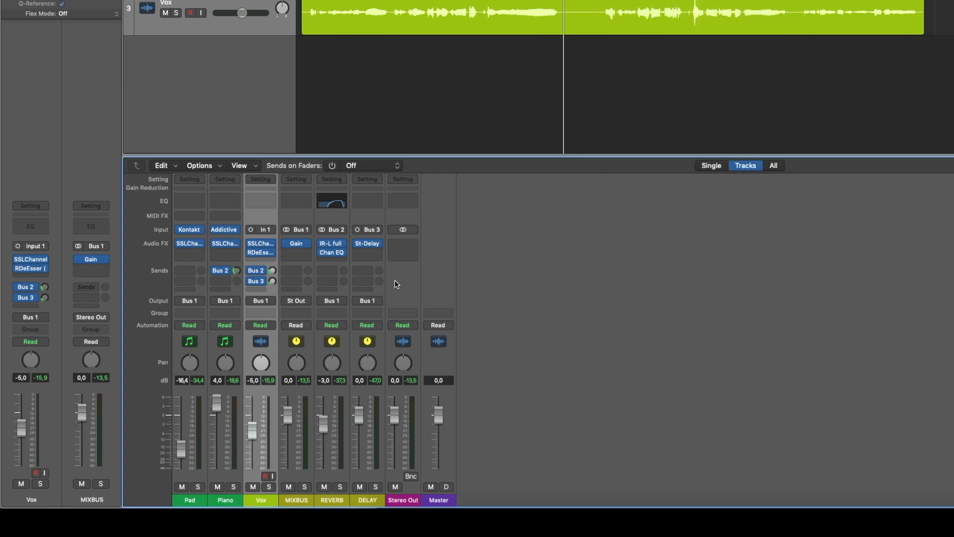
Step: Bypass the MIXBUS Gain and compare the Vox within the full mix with its SSLChannel off and on
click(287, 244)
click(252, 243)
key(space)
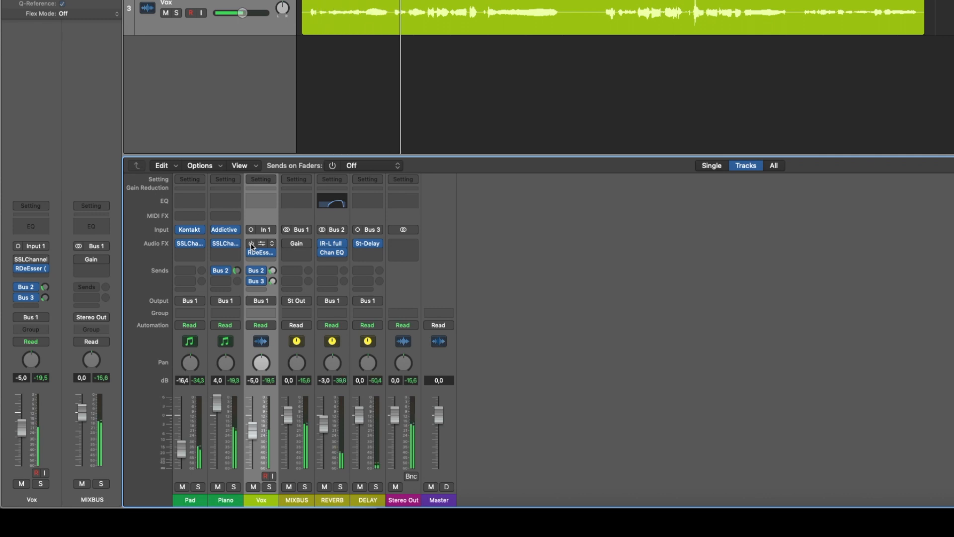
click(251, 243)
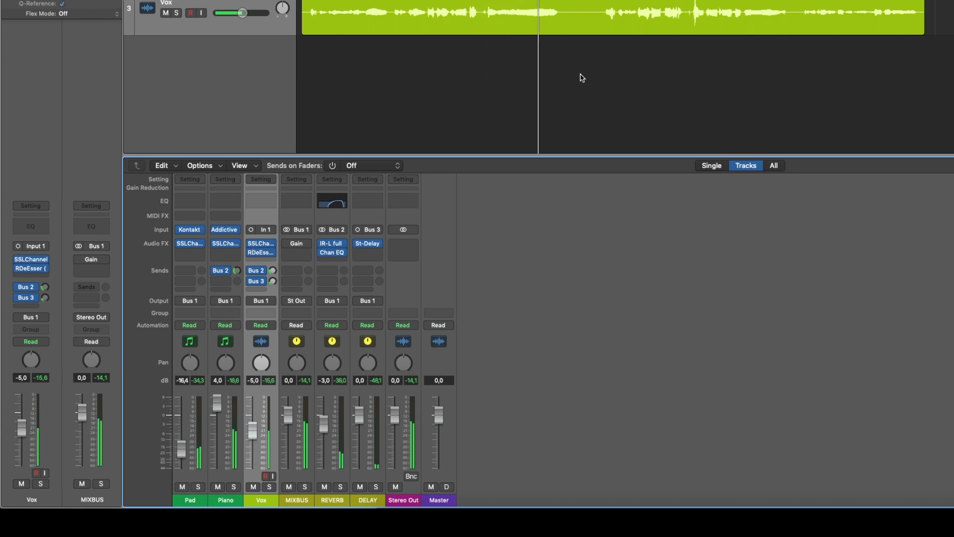
mouse_move(252, 246)
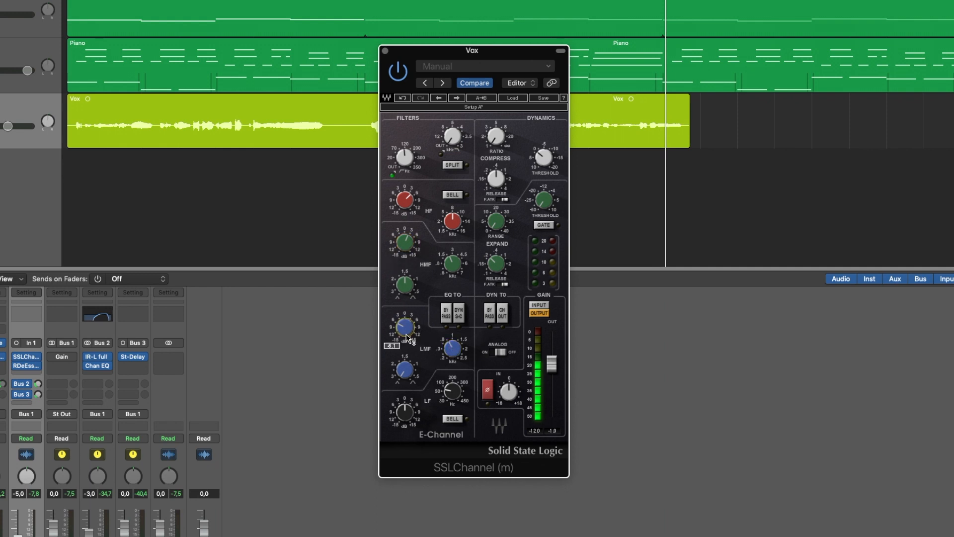
click(386, 51)
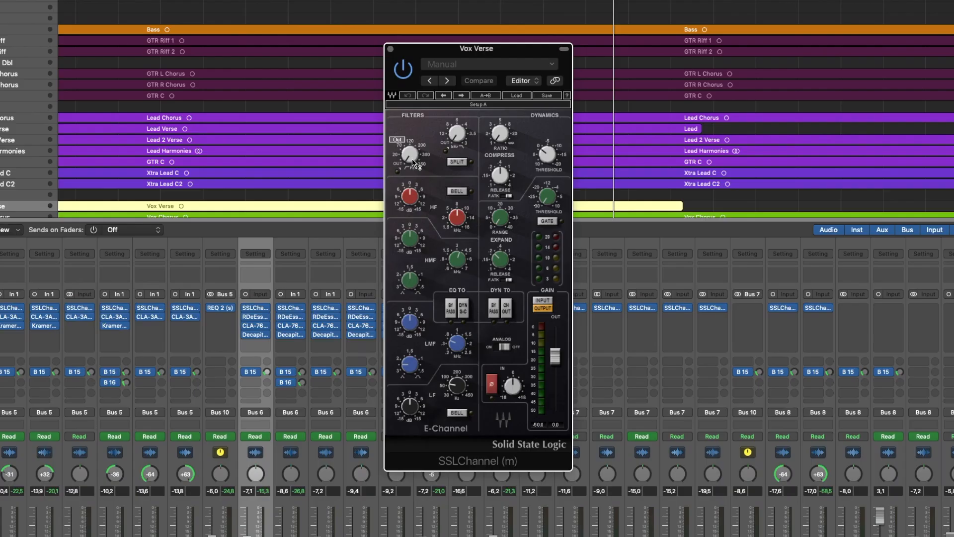
Step: Play the song and engage the SSLChannel high-pass filter on Vox Verse at about 120 Hz
key(space)
drag(462, 191, 462, 186)
drag(410, 153, 410, 128)
drag(412, 160, 411, 160)
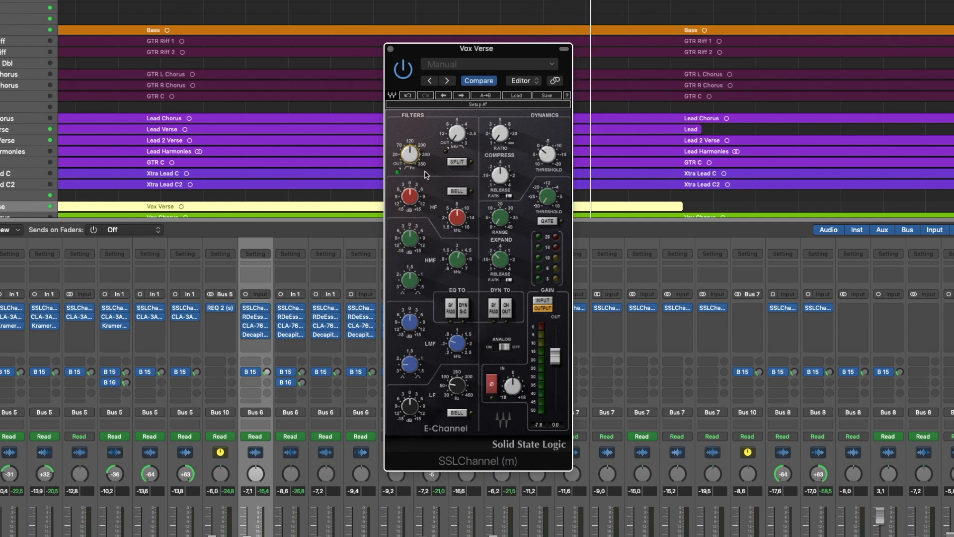
Step: Sweep the LMF band on Vox Verse to find the unpleasant low-mid frequency, cut its gain and compare against bypass
drag(410, 331, 410, 294)
drag(457, 344, 457, 349)
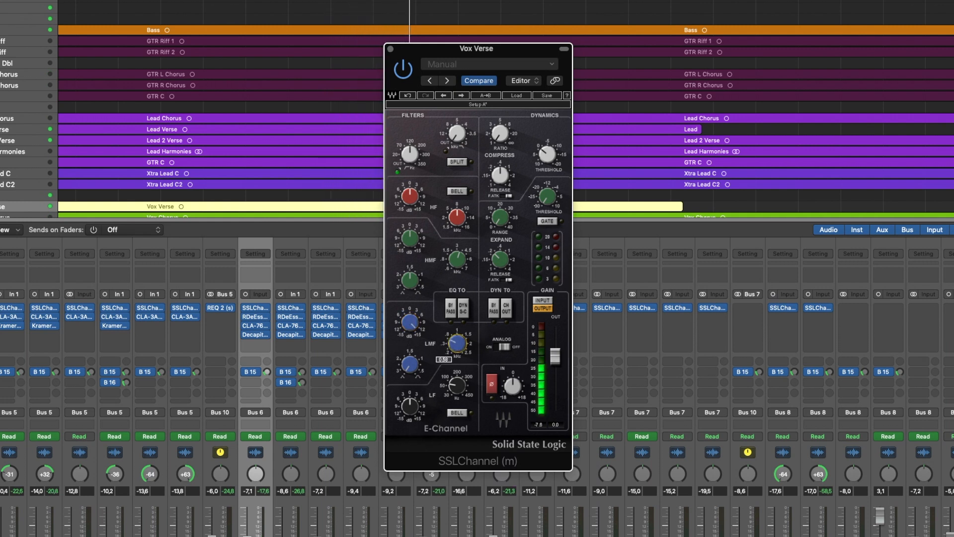
drag(458, 346, 457, 344)
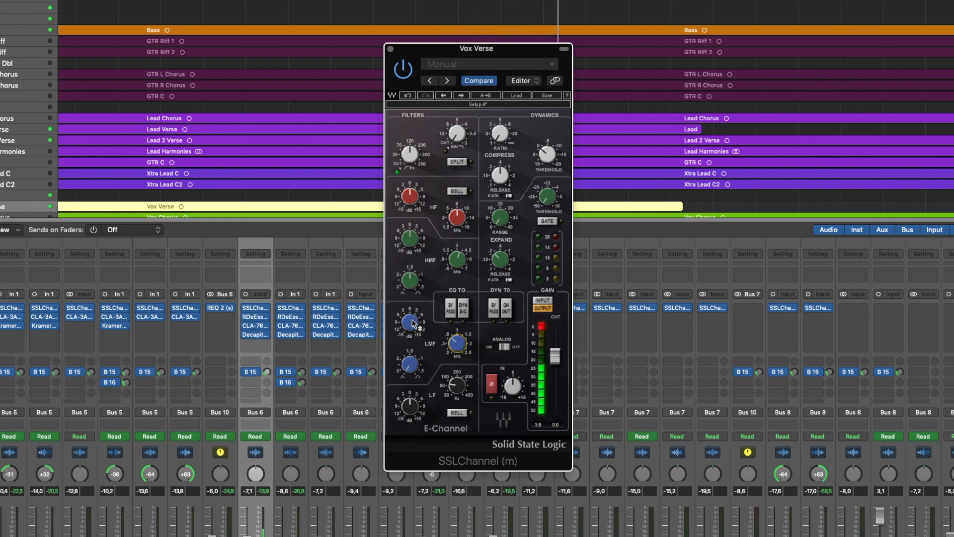
drag(411, 323, 412, 338)
click(403, 70)
click(404, 73)
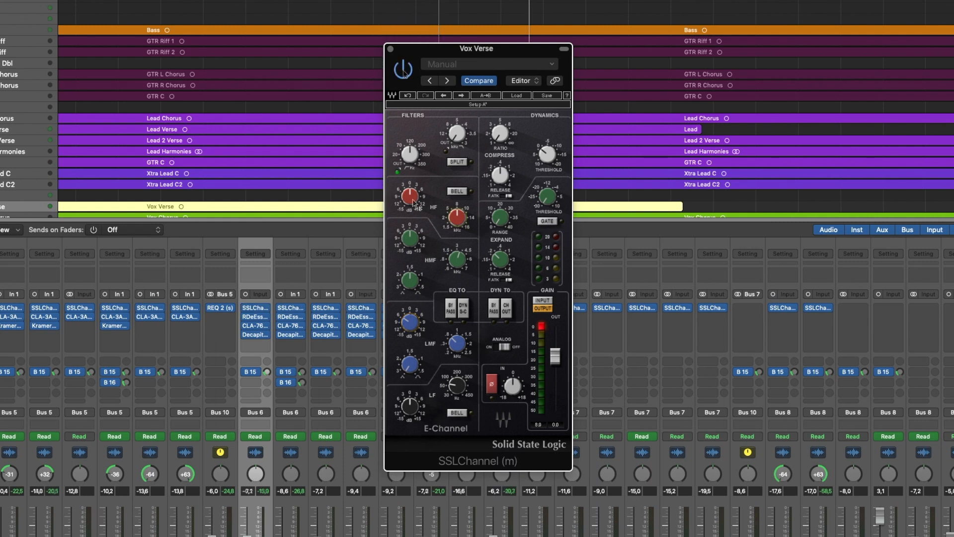
Step: Boost the HF gain on Vox Verse and compare the sound with the SSLChannel bypassed and engaged
drag(414, 203, 414, 189)
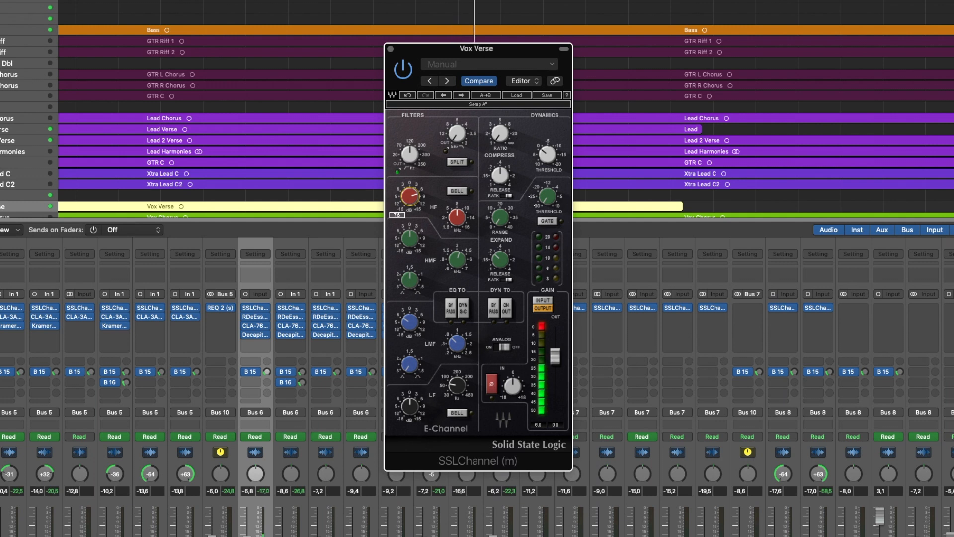
drag(414, 194, 414, 195)
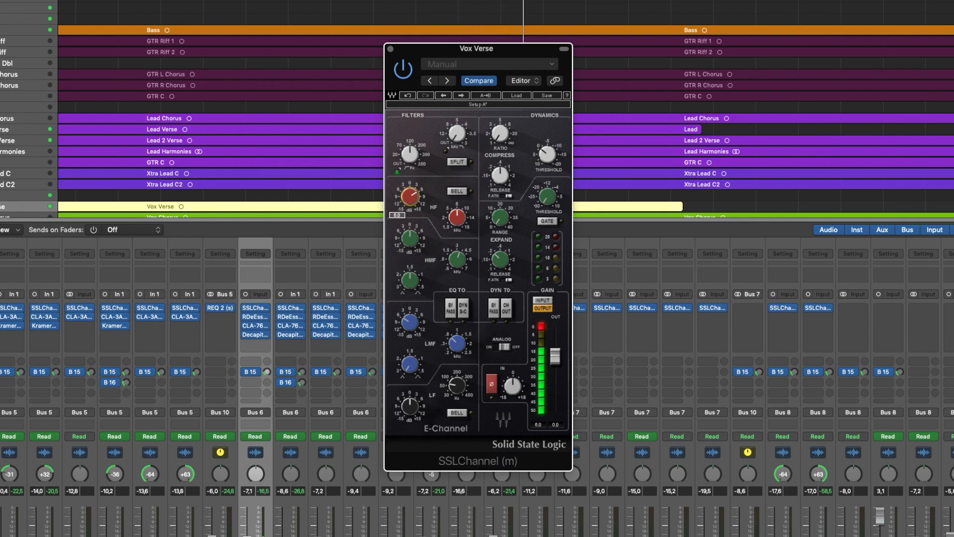
click(403, 72)
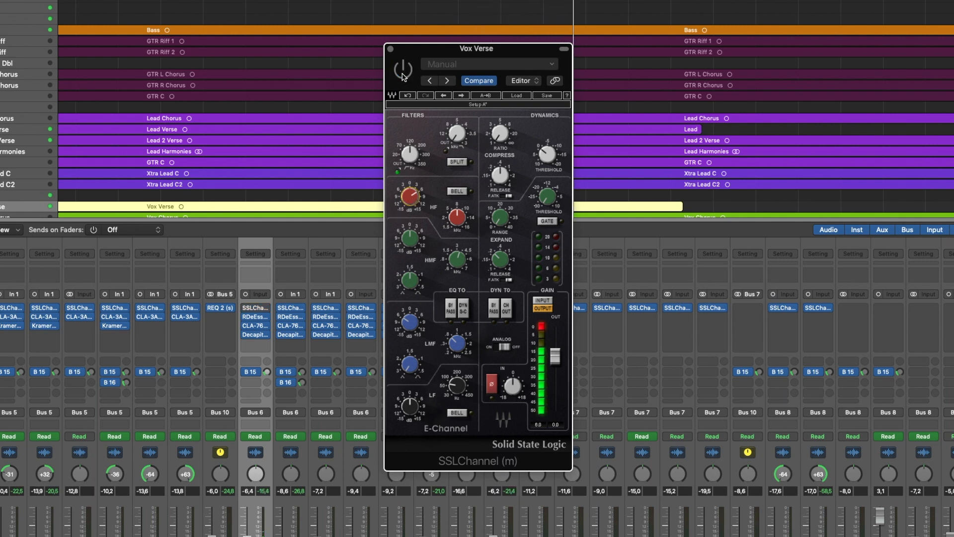
click(403, 73)
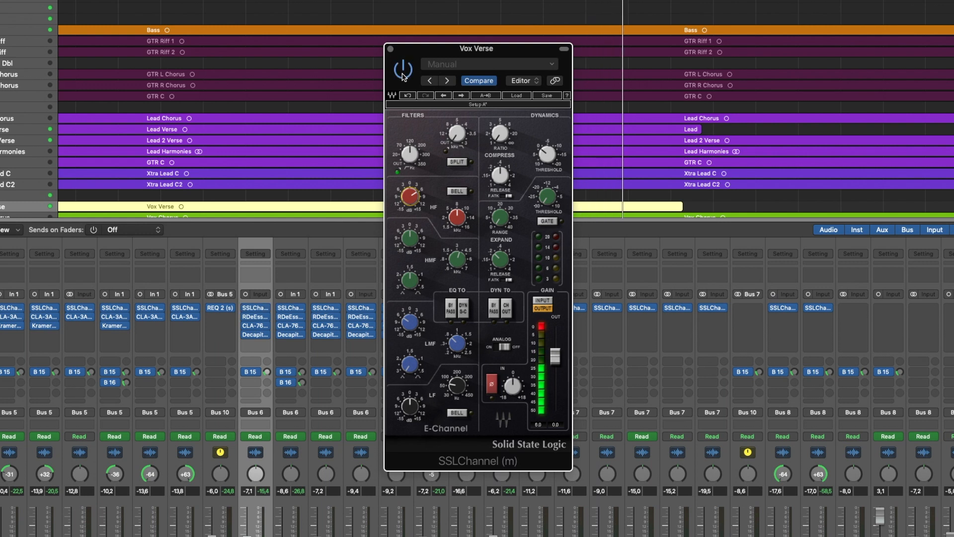
click(403, 73)
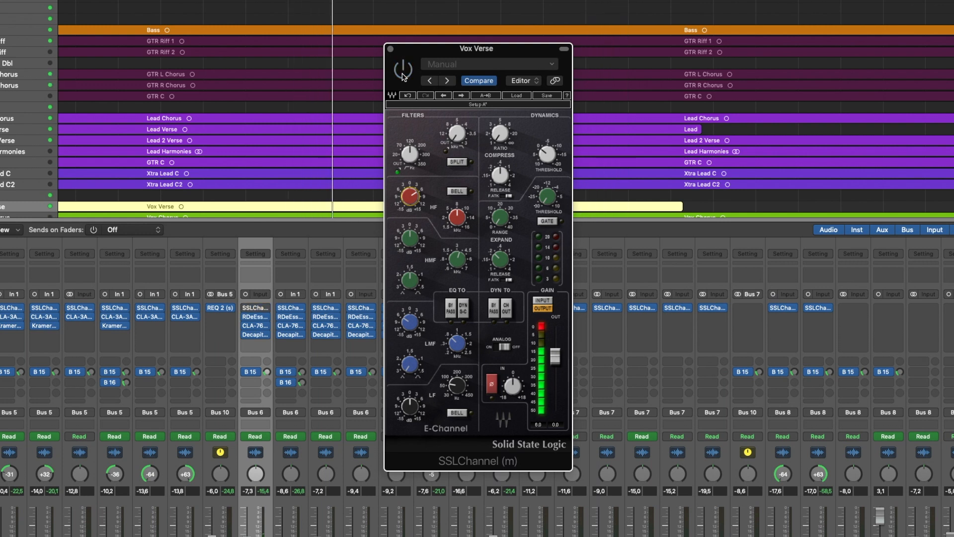
click(404, 73)
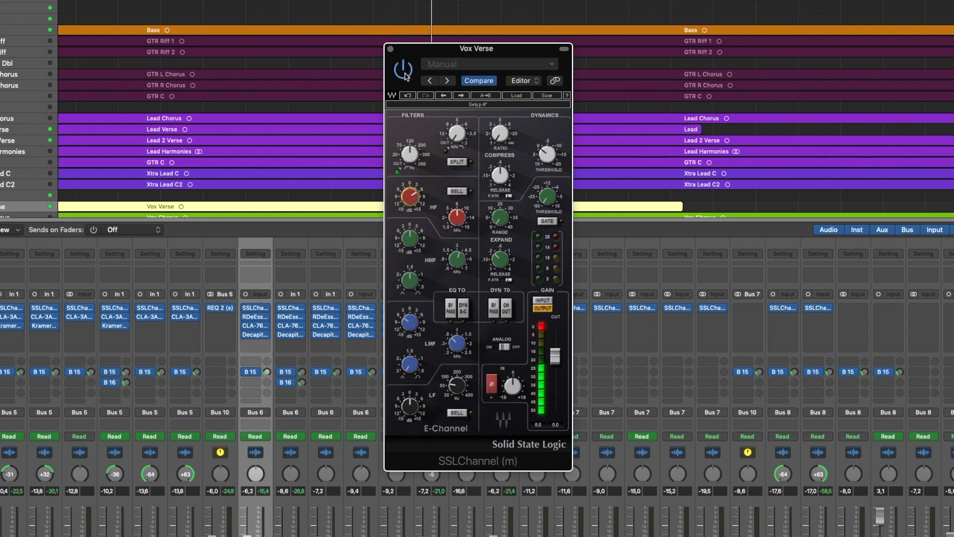
Step: Boost the HMF band on Vox Verse, sweep its frequency for presence and reduce the gain to a moderate boost
drag(413, 242, 414, 226)
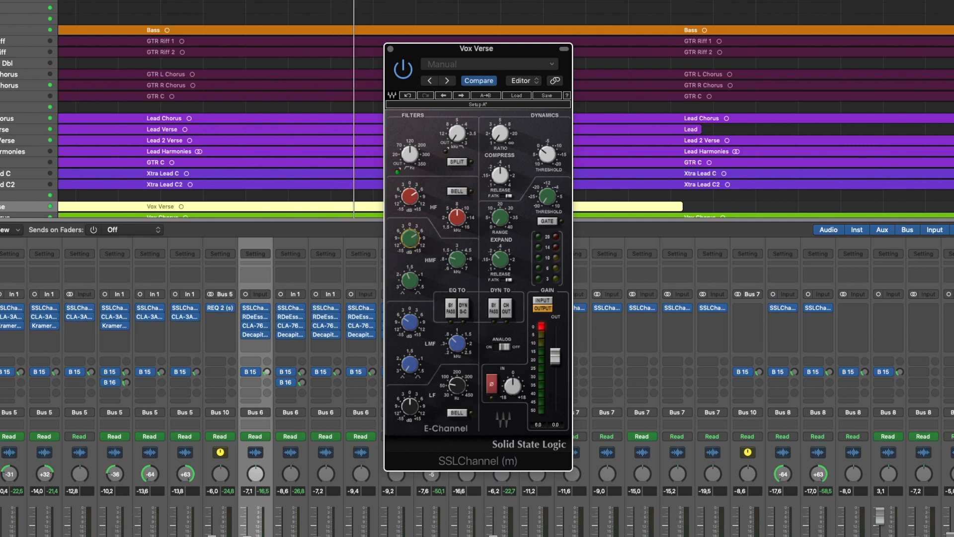
drag(458, 260, 458, 257)
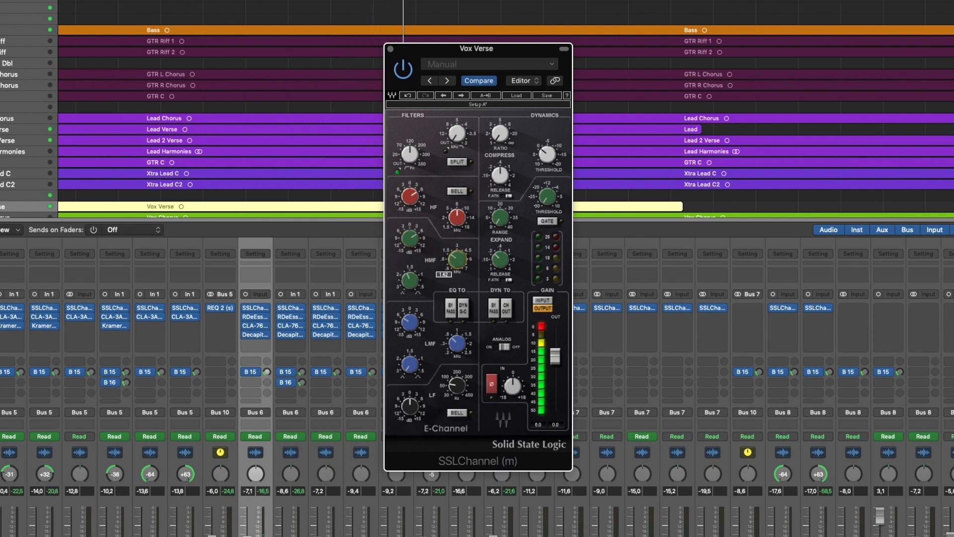
drag(458, 255, 458, 249)
drag(457, 250, 458, 260)
drag(408, 243, 408, 252)
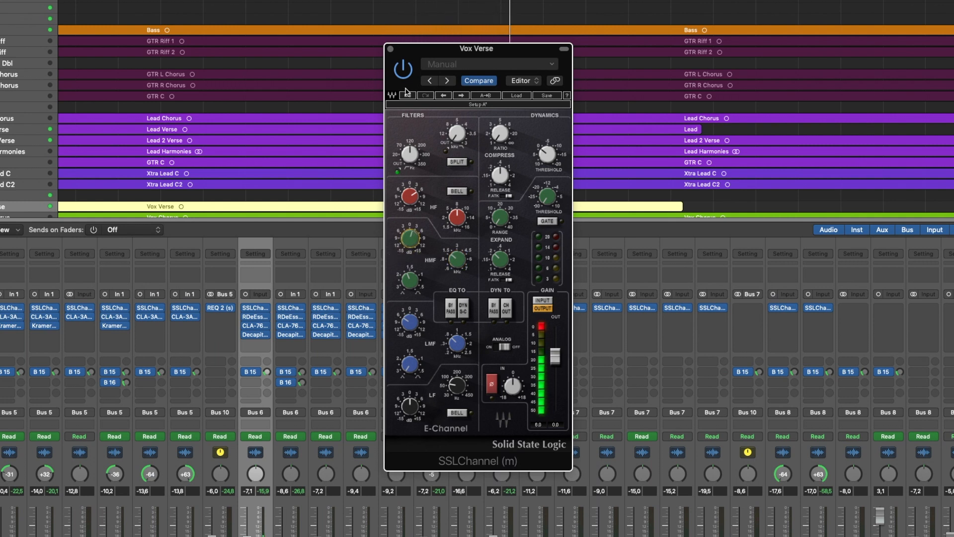
Step: Compare the fully equalised Vox Verse with the SSLChannel bypassed and engaged during playback
click(403, 69)
click(403, 70)
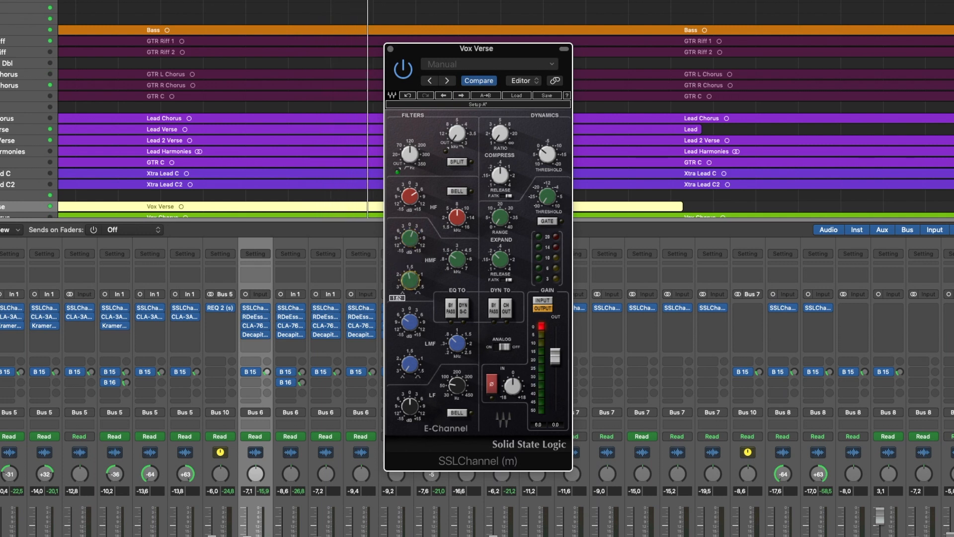
click(403, 70)
click(404, 70)
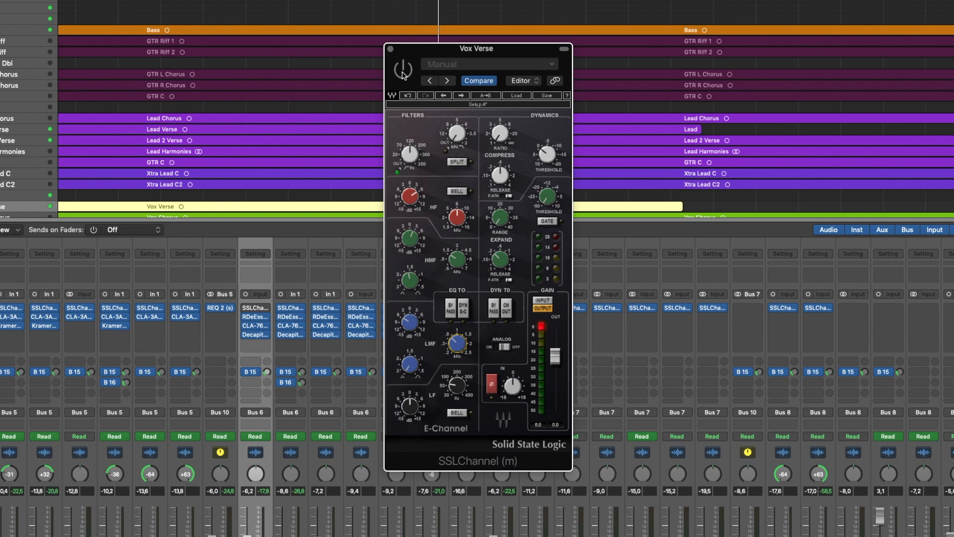
click(402, 73)
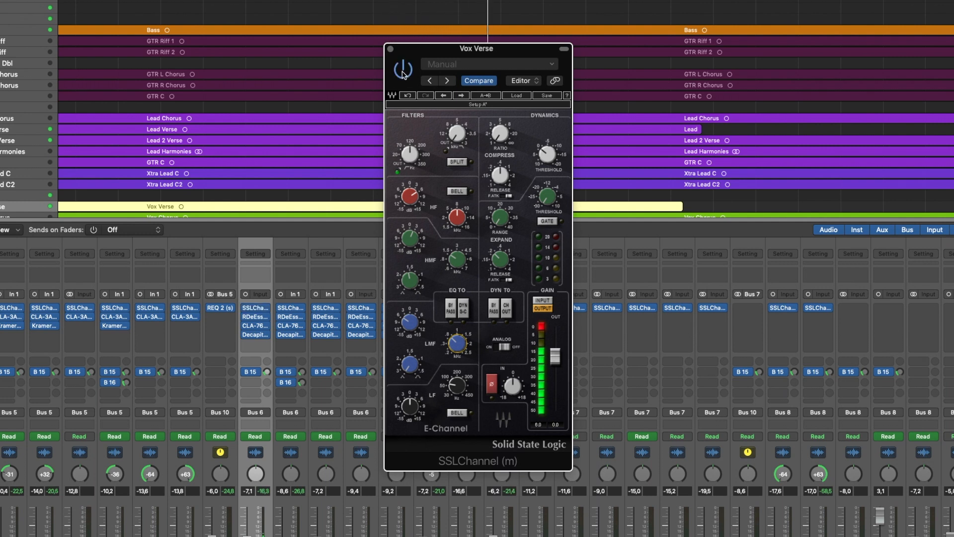